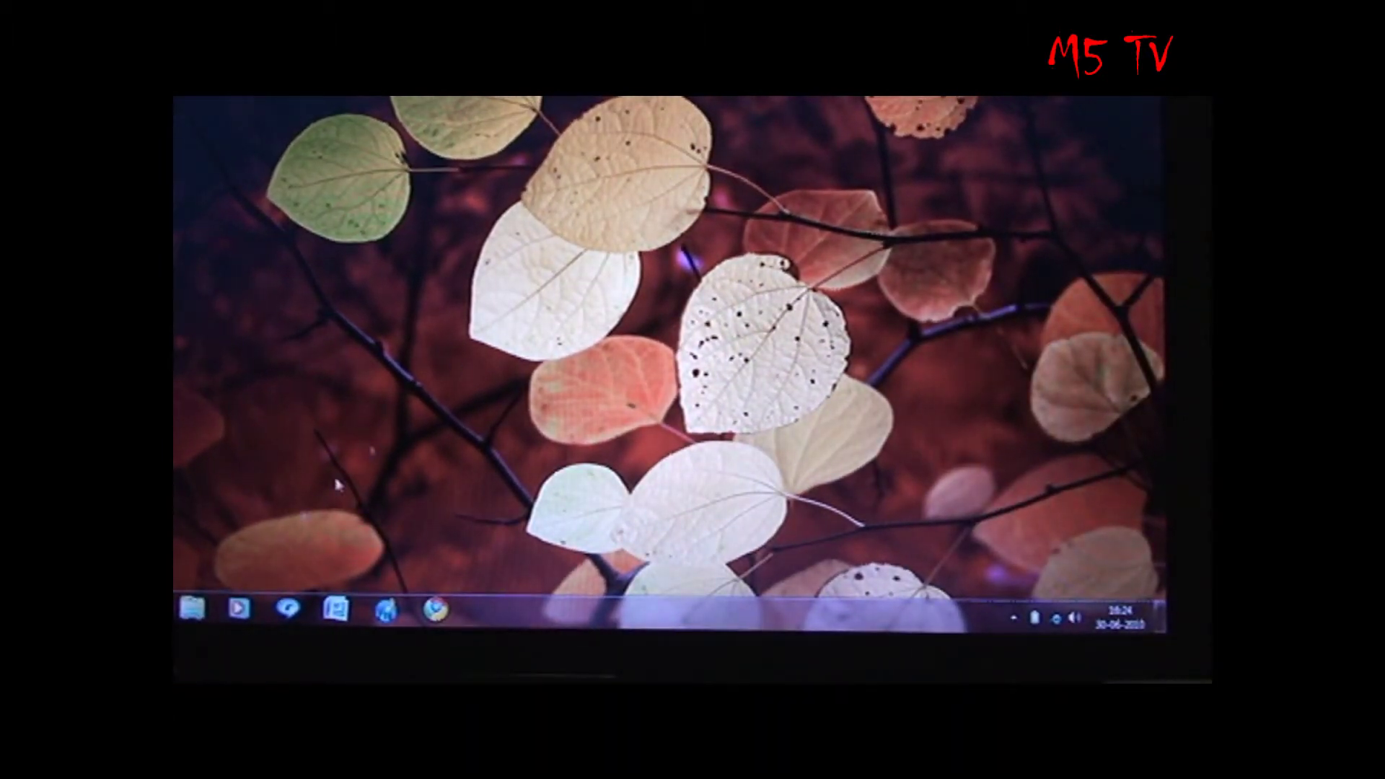
- Bring up the Start menu to reach the Computer window
{"action": "key", "text": "super"}
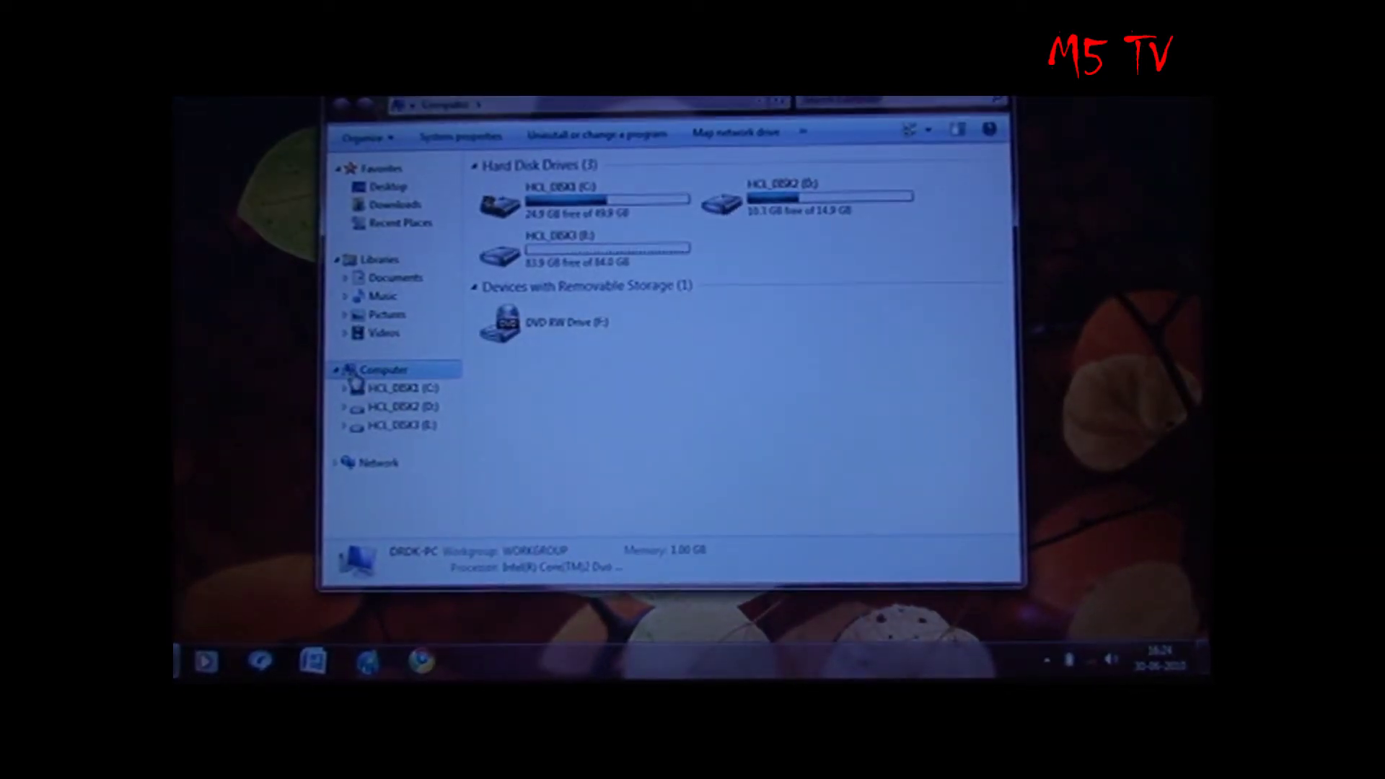
- Show System properties with Windows 7 Professional, Core 2 Duo, 1 GB RAM, 32-bit
{"action": "left_click", "coordinate": [473, 143]}
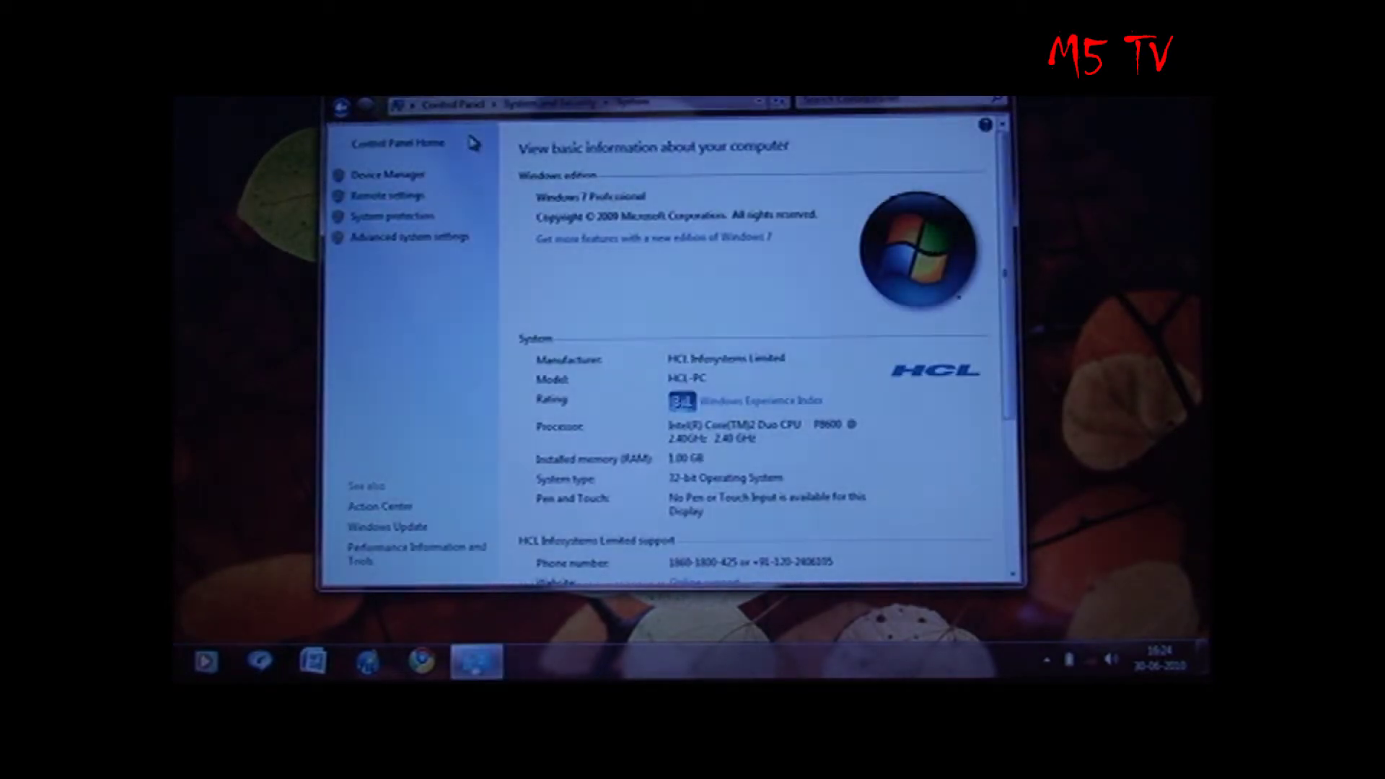